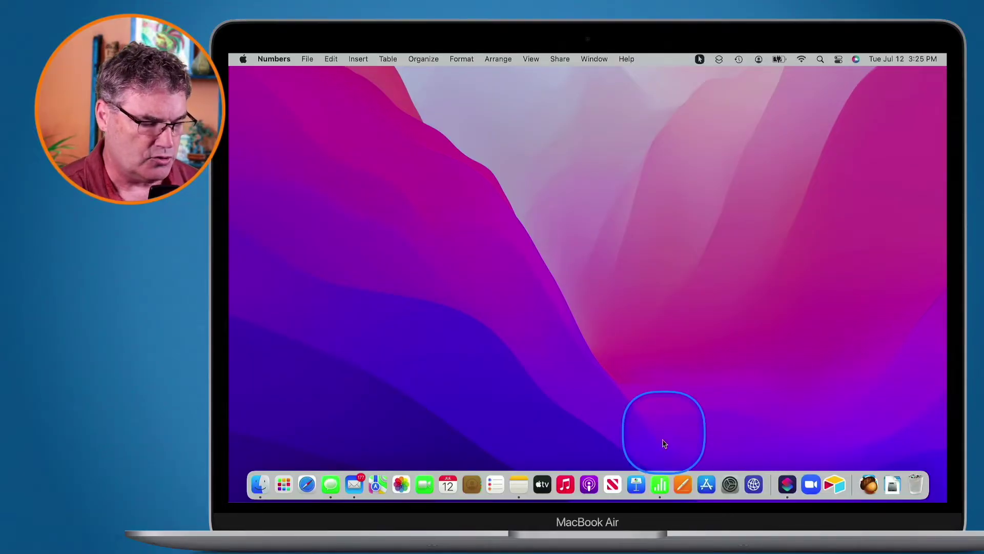
Step: Launch Numbers and create a new spreadsheet from the Blank template
click(658, 486)
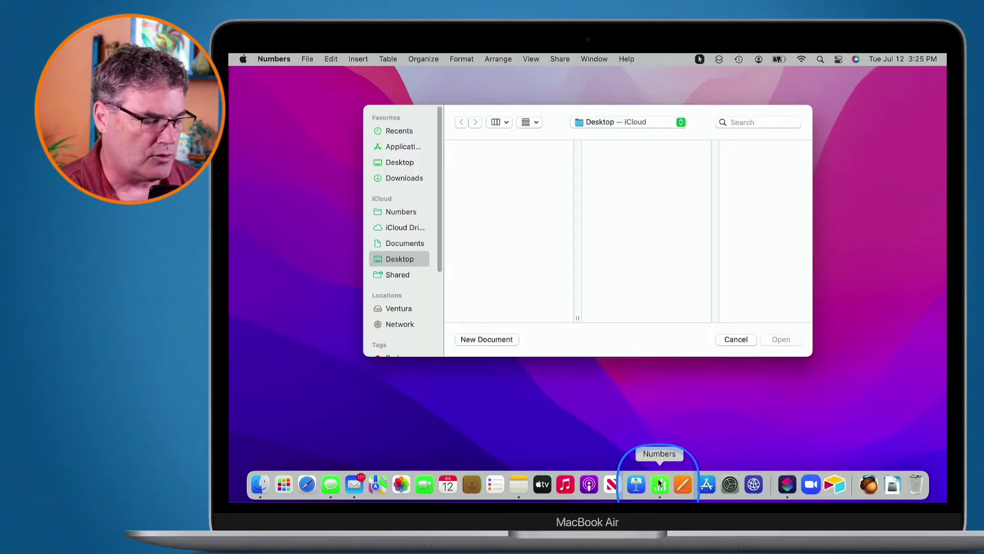
click(485, 340)
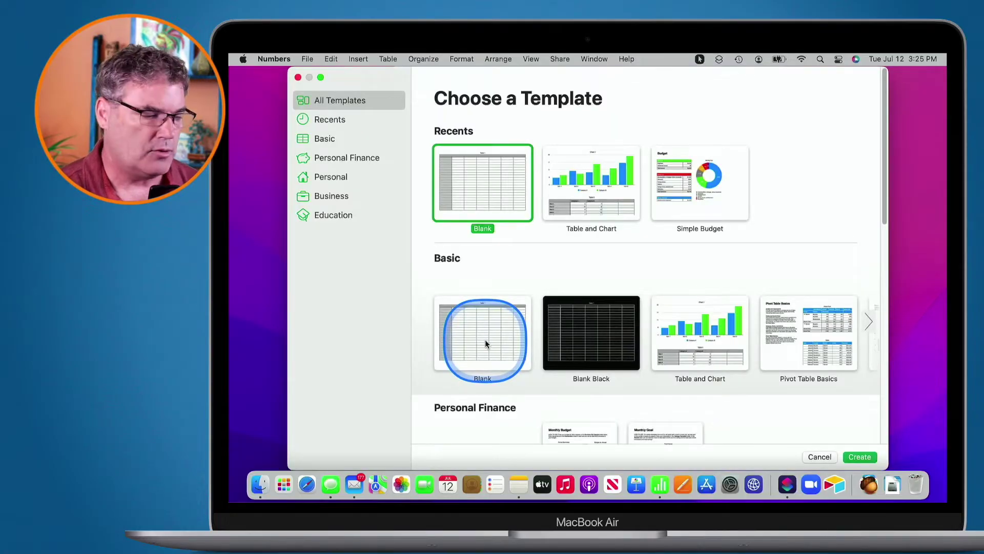
double_click(478, 183)
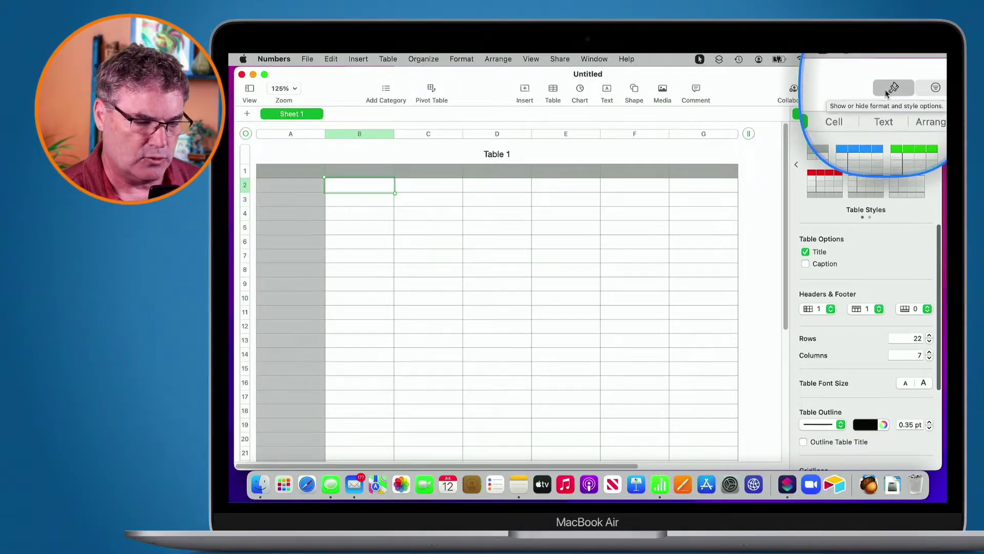
Step: Set Header Columns to 0 and label A1 and B1 'Full Name' and 'Street'
click(819, 308)
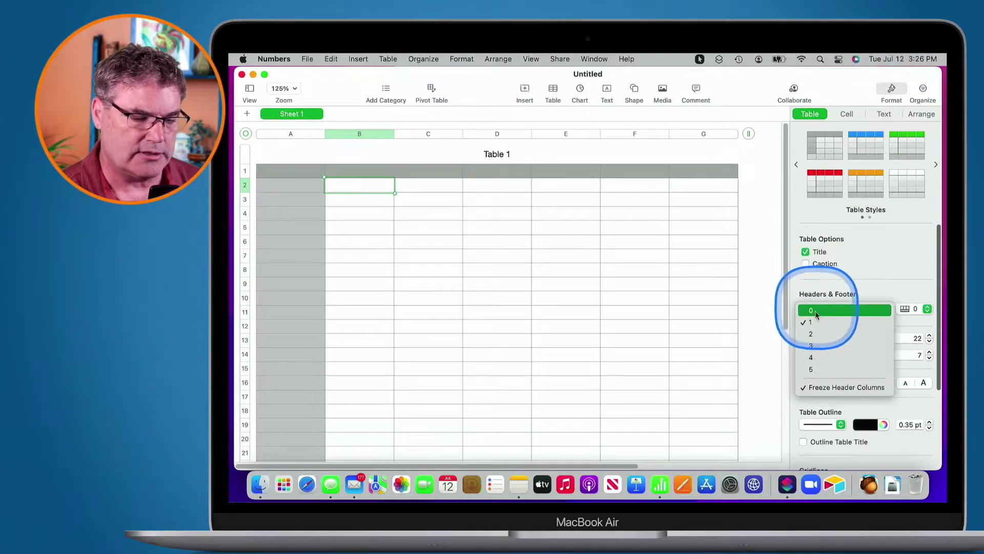
click(815, 309)
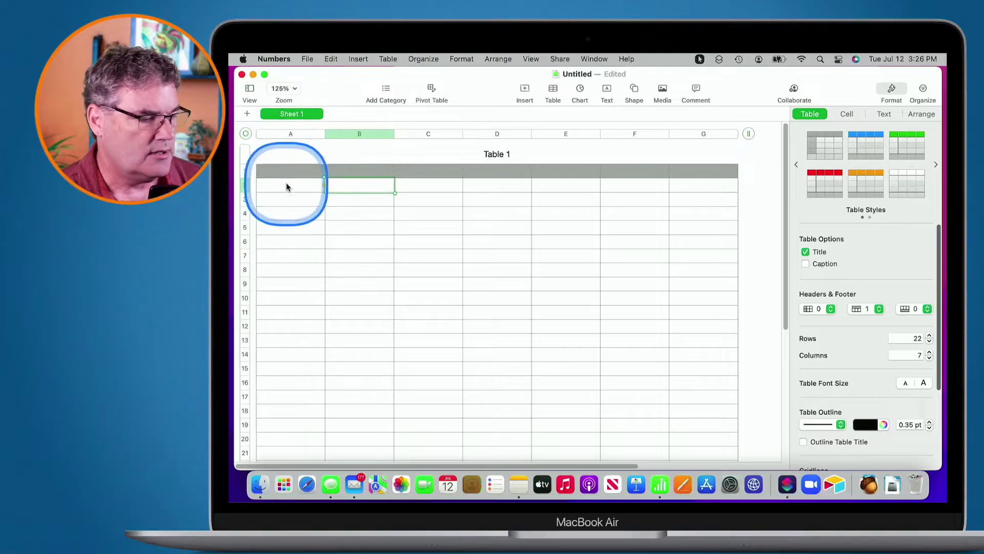
click(282, 170)
text(Full Name)
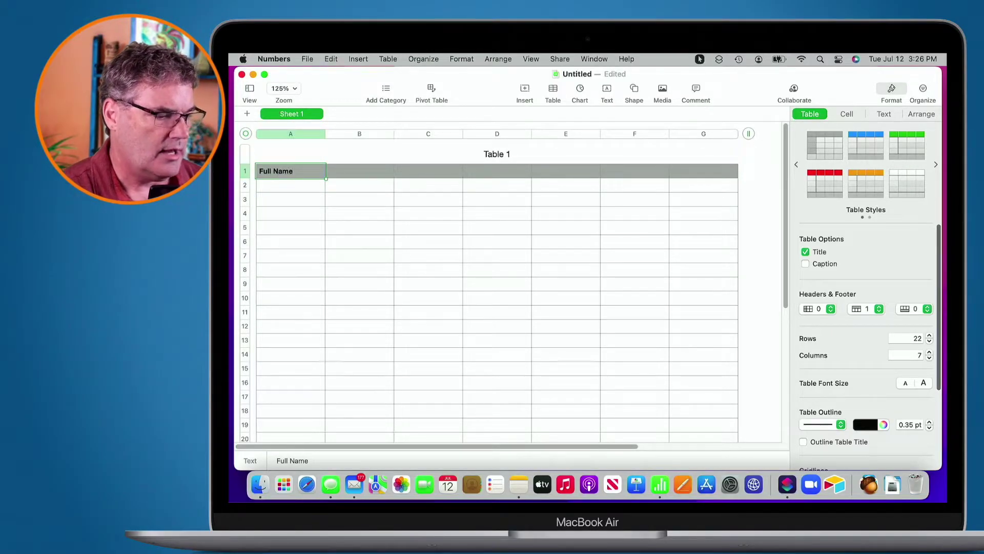
key(Tab)
text(Street)
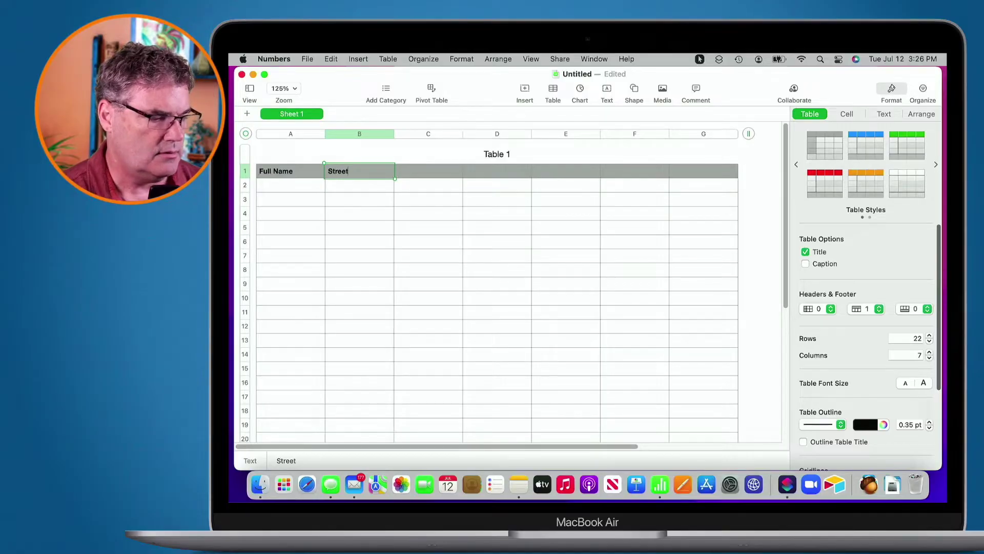
key(Tab)
Step: Label cells C1, D1 and E1 'City', 'State' and 'Zip'
text(Sta)
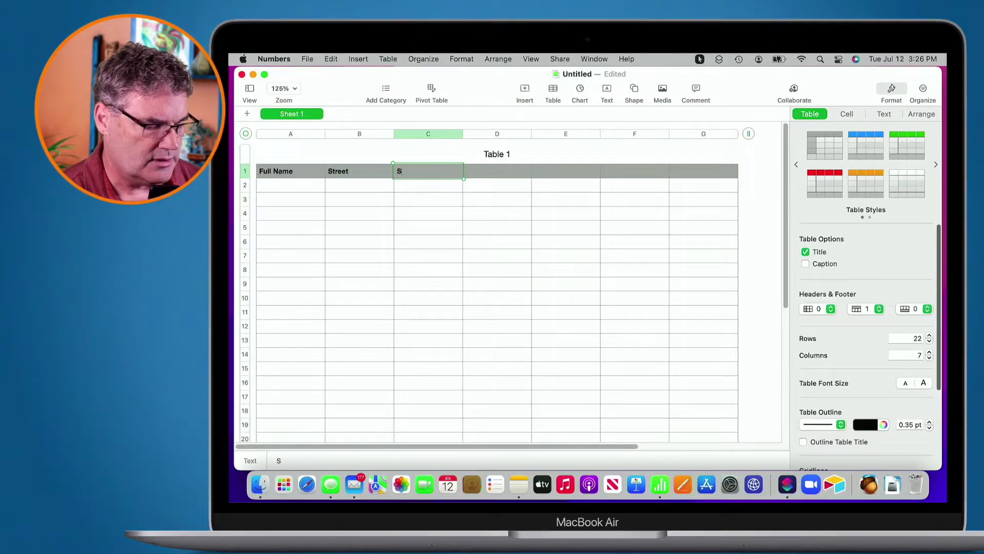
key(BackSpace)
key(BackSpace)
key(BackSpace)
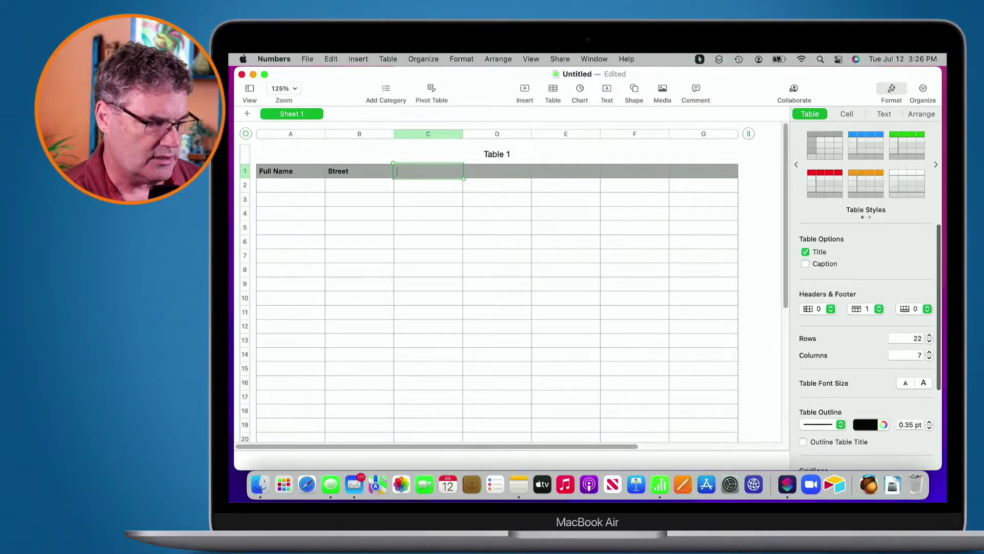
text(City)
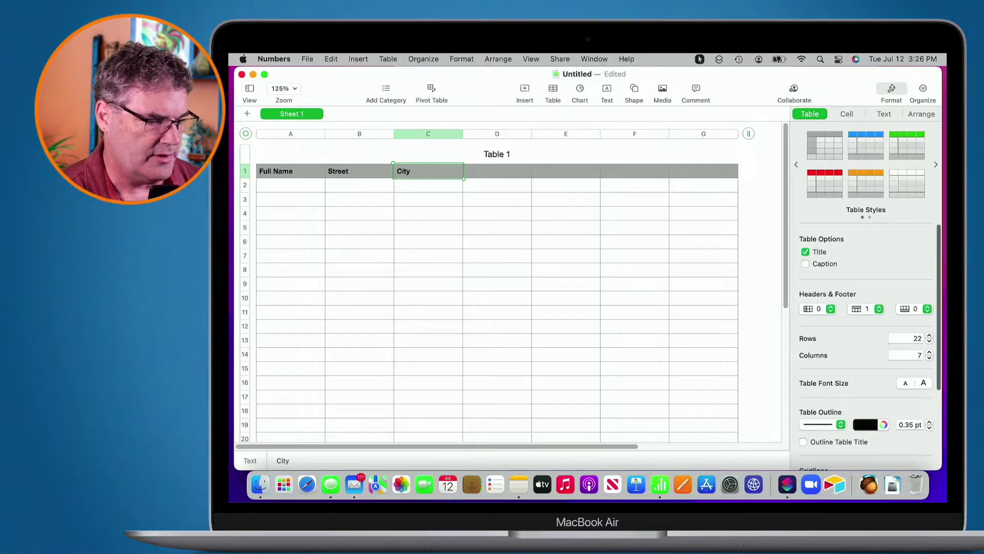
key(Tab)
text(State)
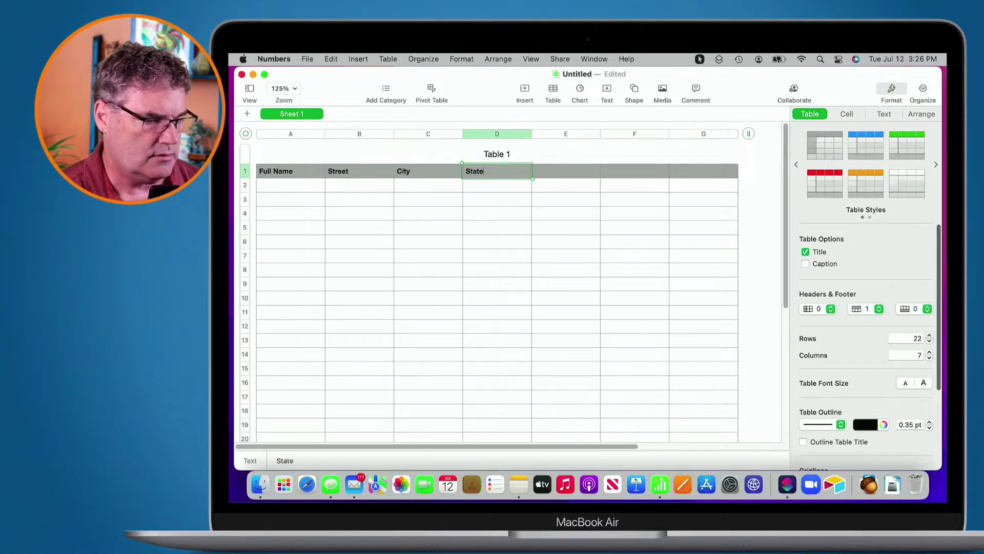
key(Tab)
text(Zip)
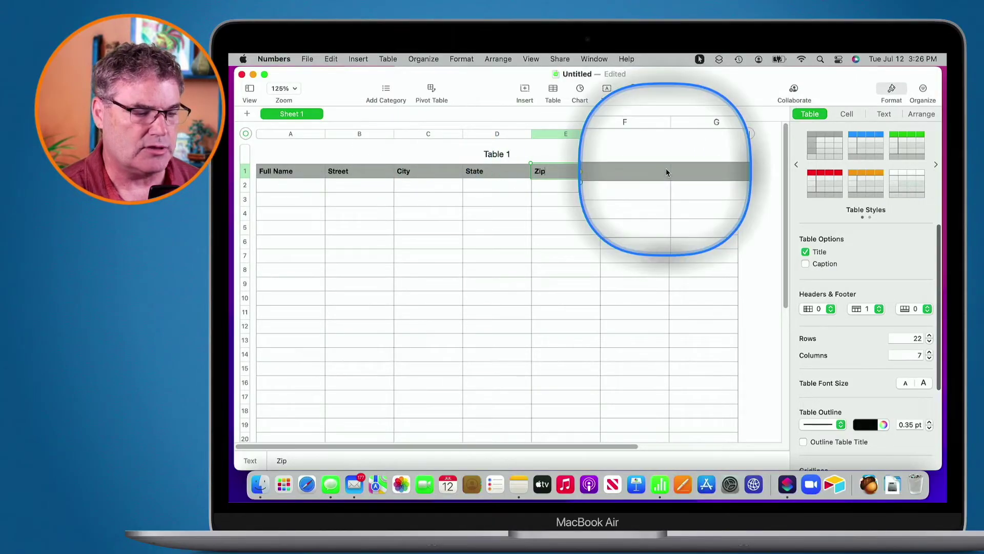
Step: Trim the table to five columns, paste four address records at A2, and widen the Street column
drag(749, 133, 637, 138)
click(387, 250)
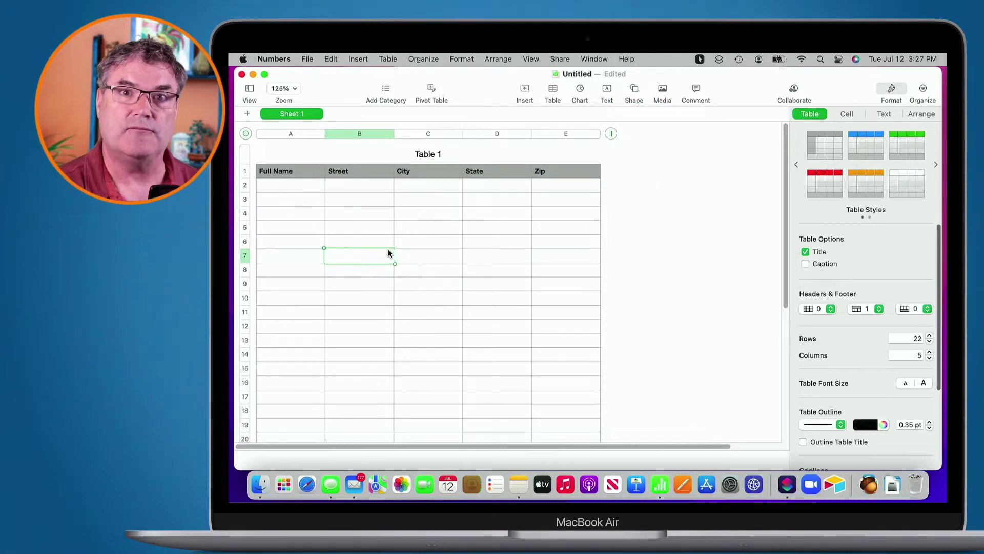
click(299, 188)
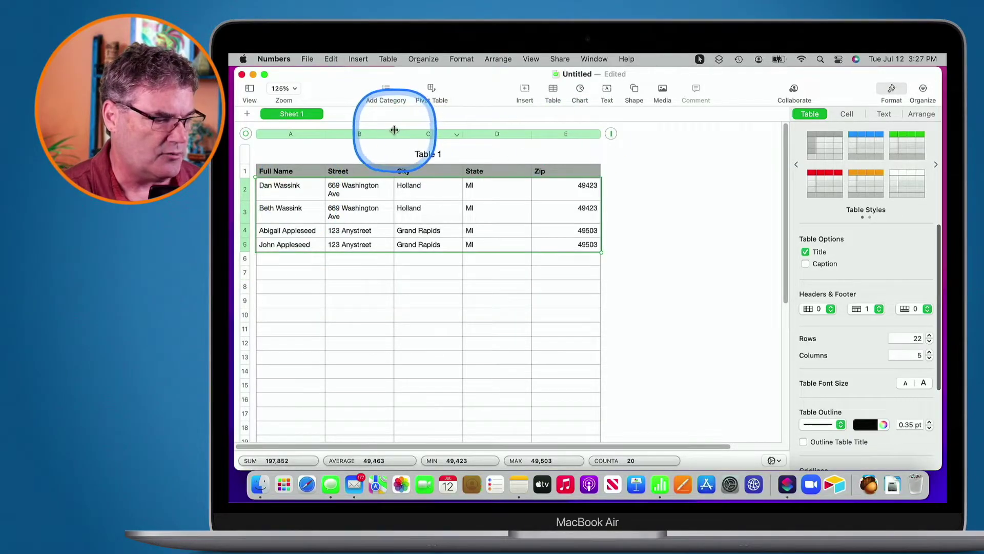
drag(393, 131, 414, 132)
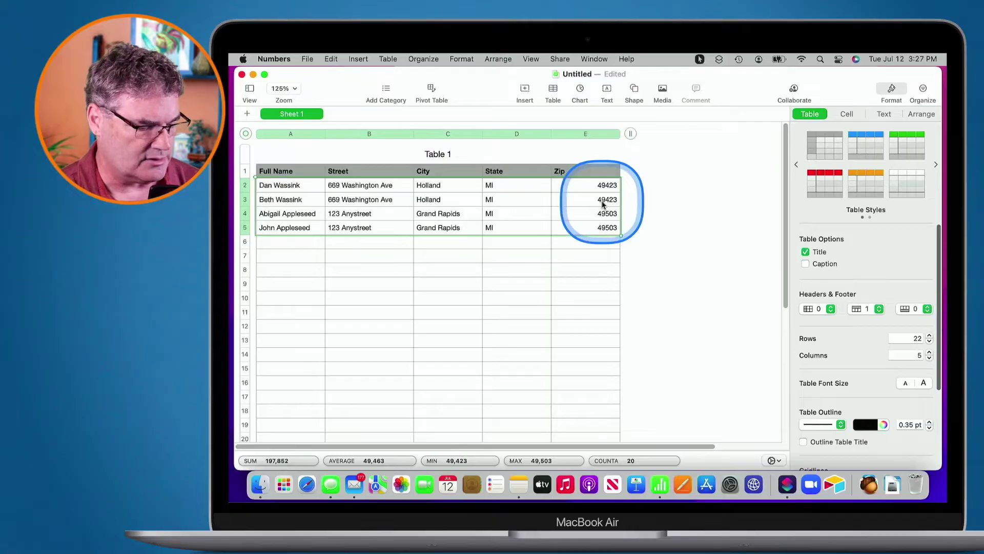
Step: Save the spreadsheet as 'addresses' on the Desktop and close its window
key(super+s)
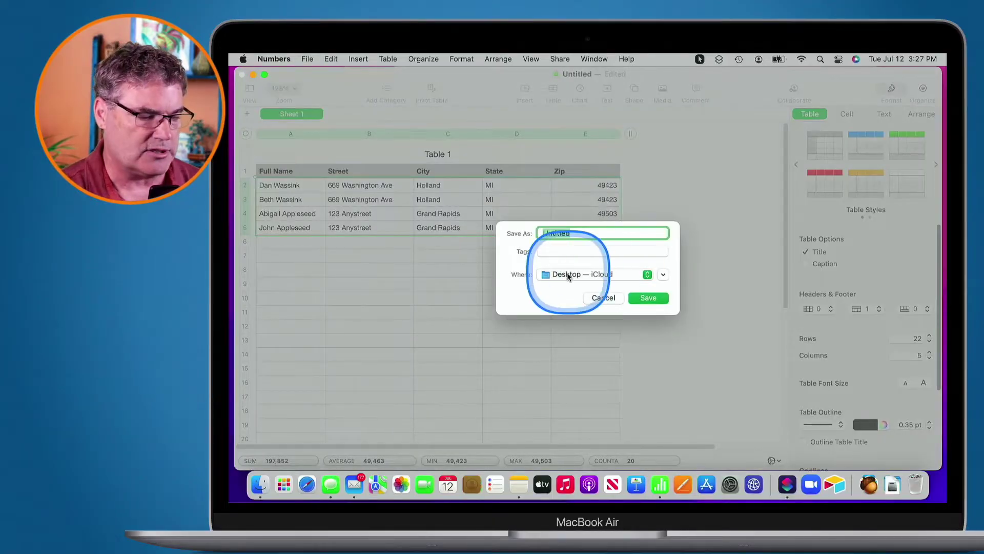
text(add)
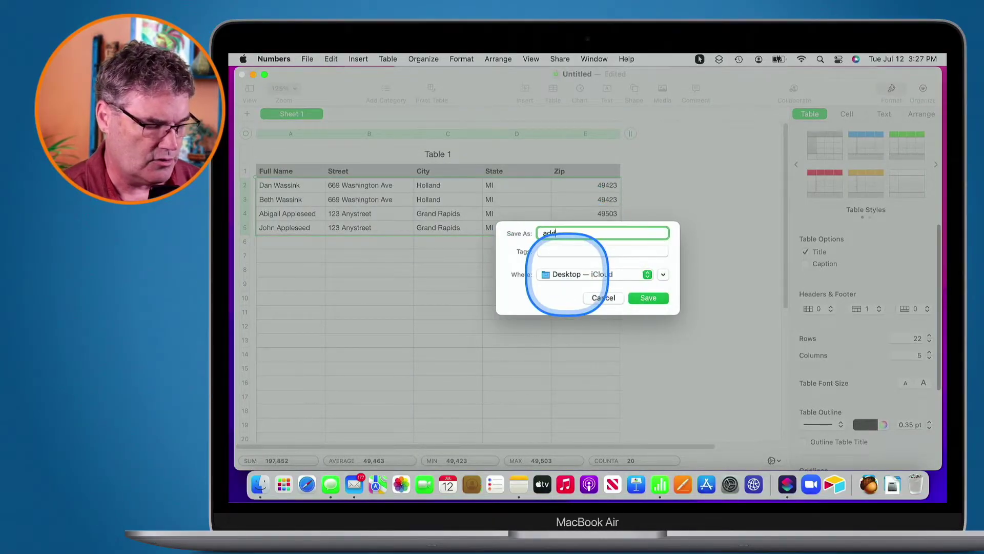
text(resses)
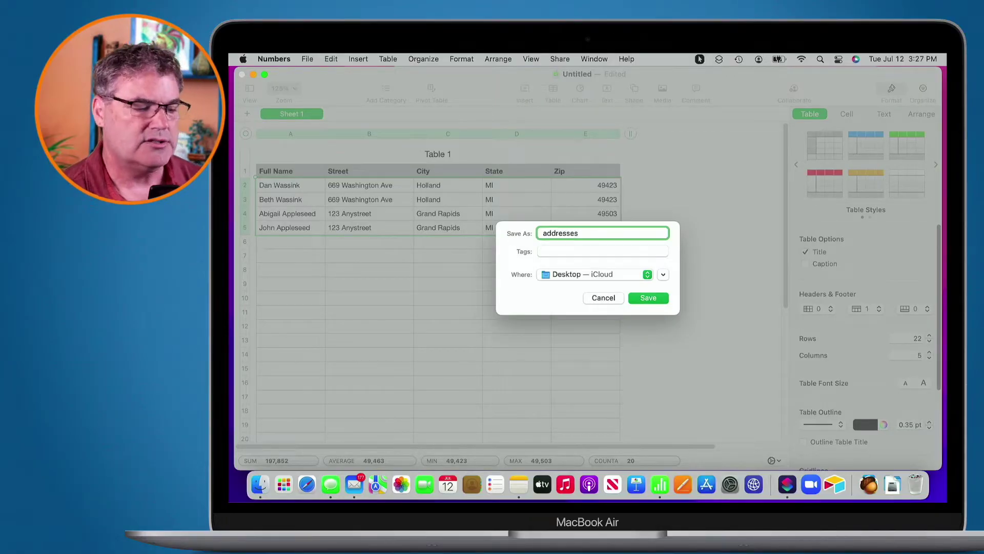
key(Return)
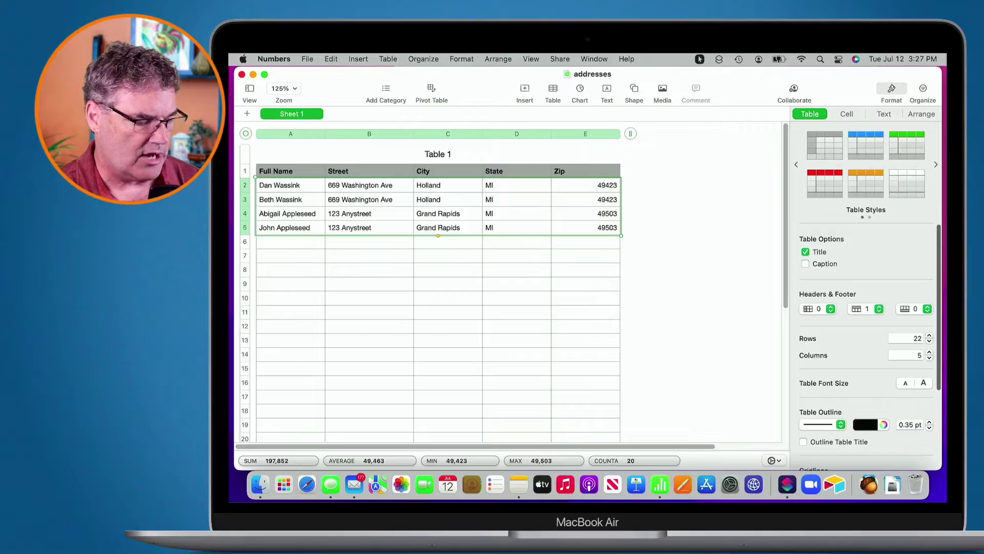
key(super+w)
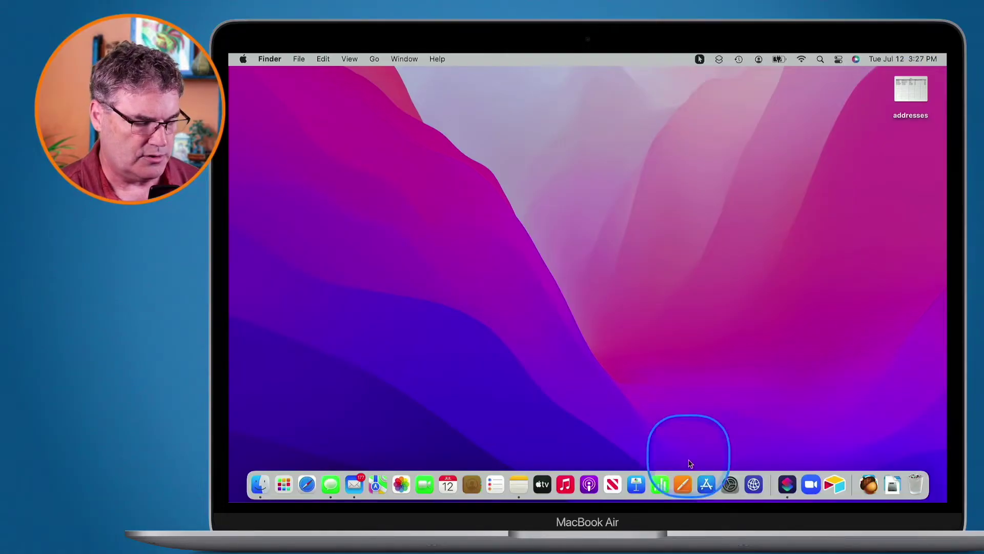
Step: Launch Pages and create a new document from the Classic Envelope template
click(683, 482)
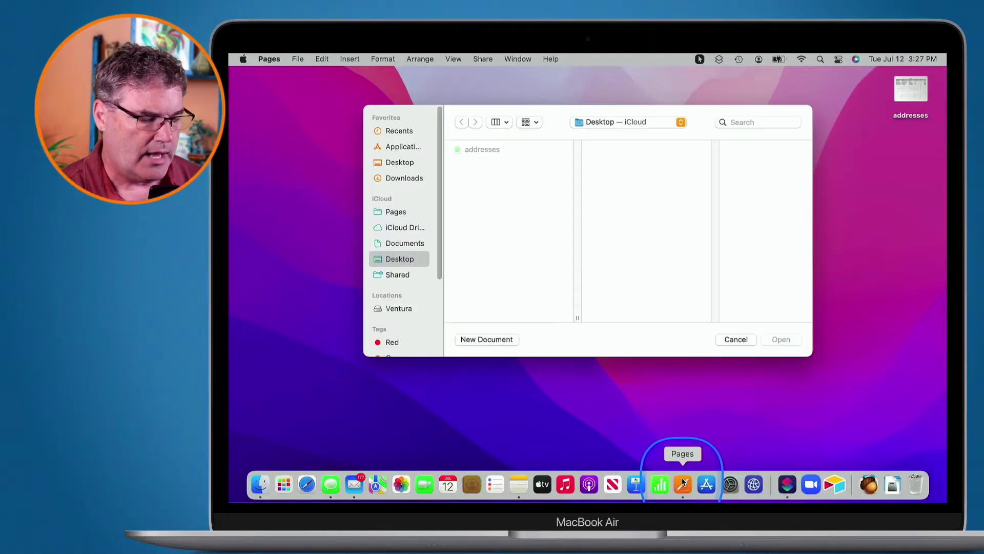
click(485, 341)
scroll(486, 345, down, 5)
scroll(486, 344, down, 10)
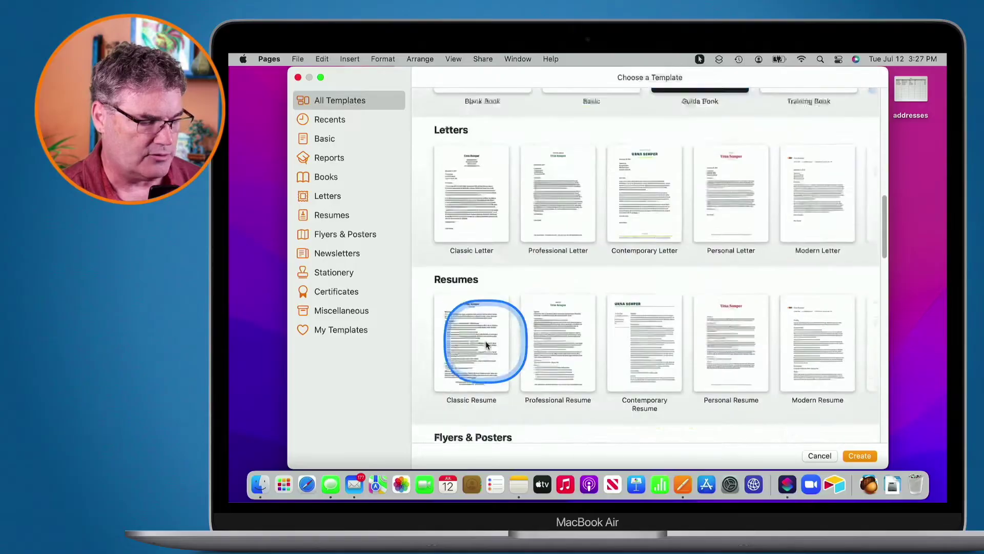
scroll(486, 344, up, 4)
scroll(486, 344, down, 15)
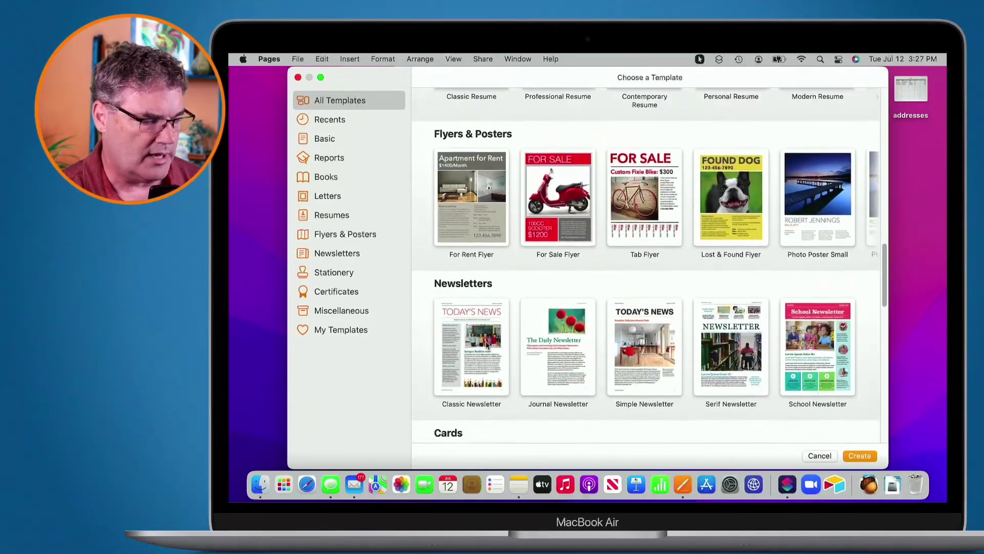
click(468, 215)
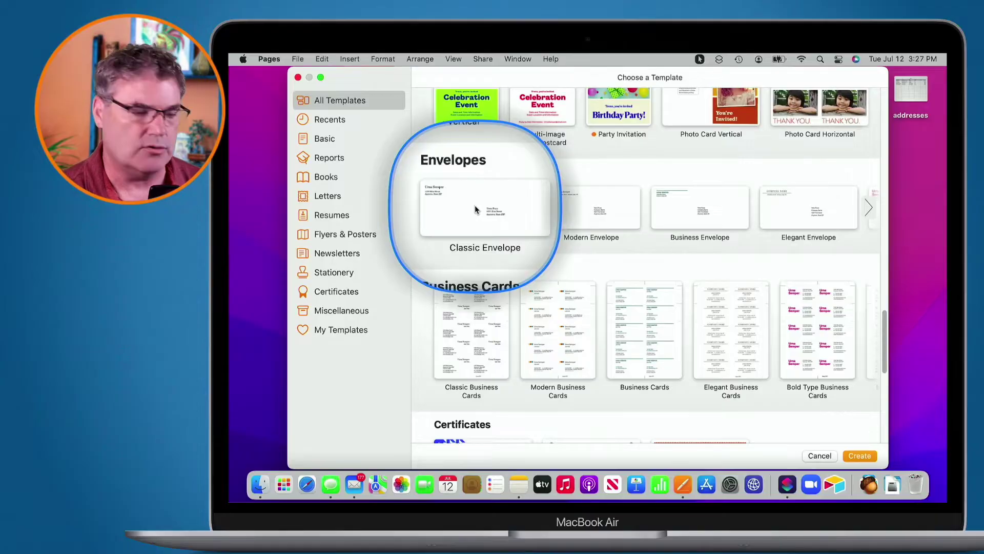
double_click(475, 208)
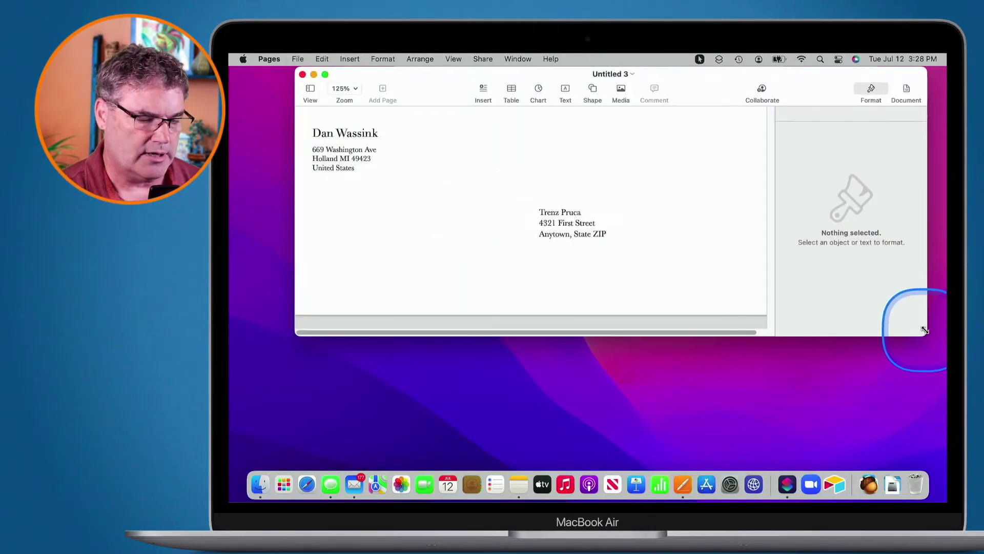
Step: Resize the envelope window narrower and taller so the desktop's addresses file is visible
drag(925, 335, 910, 457)
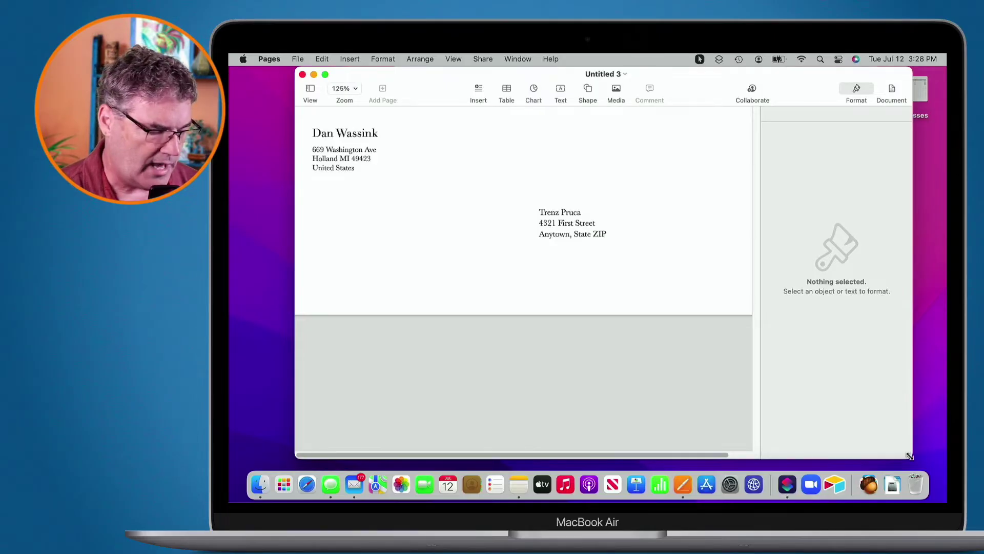
Step: Show the Document sidebar and scroll down to Document Margins and Mail Merge
click(891, 91)
scroll(820, 267, down, 5)
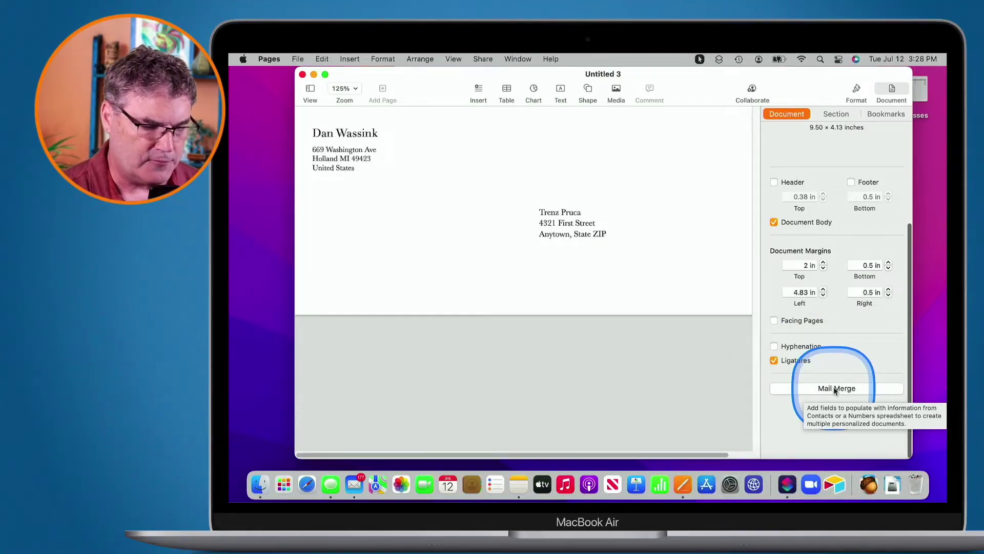
Step: Start Mail Merge, tagging sender and recipient Full Name and Address fields
click(834, 388)
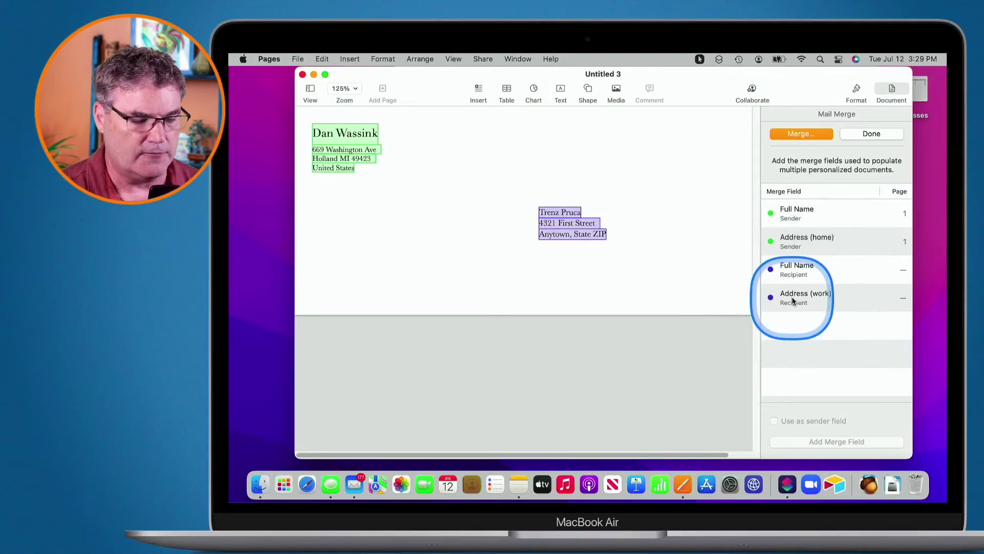
Step: Delete the recipient's Address (work) merge field from the Merge Field list
click(793, 300)
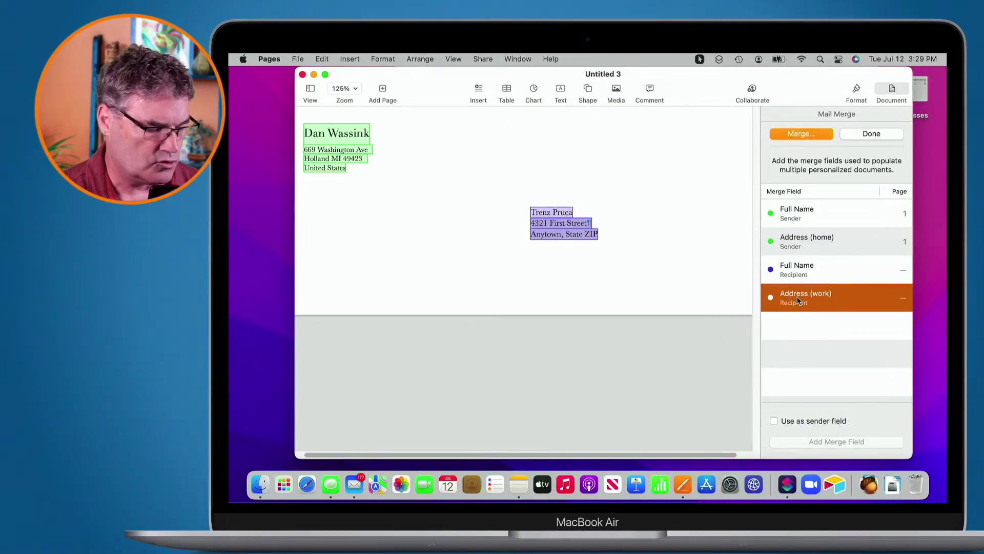
right_click(798, 300)
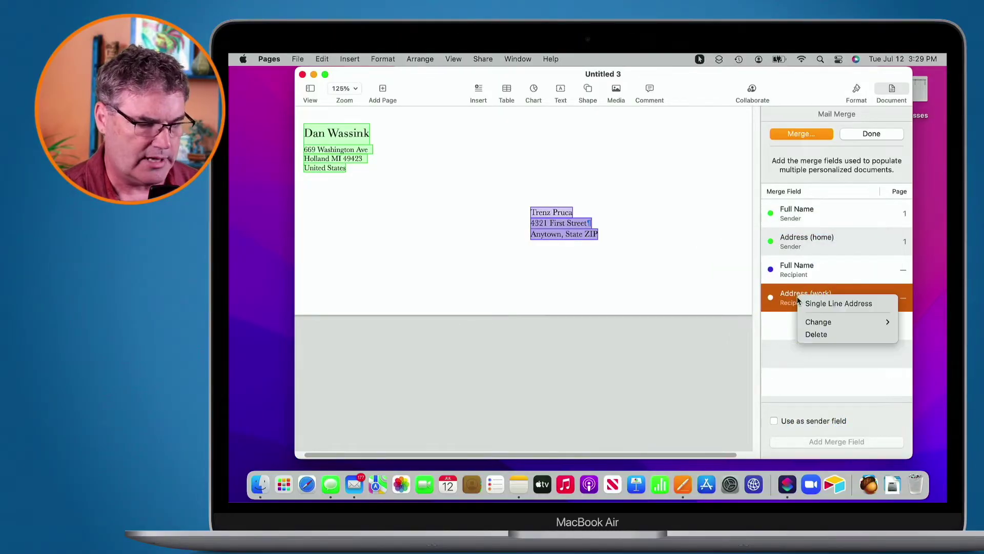
click(811, 334)
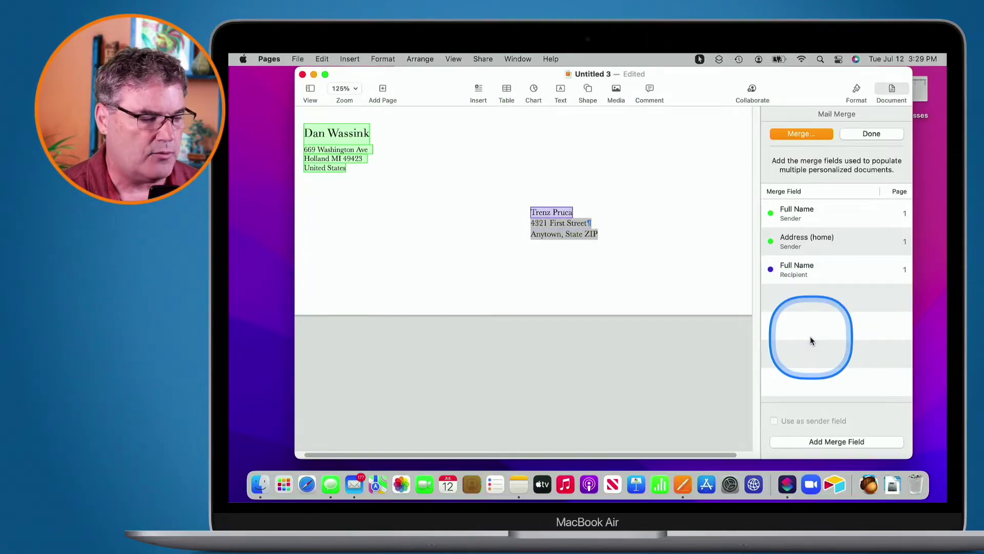
click(566, 224)
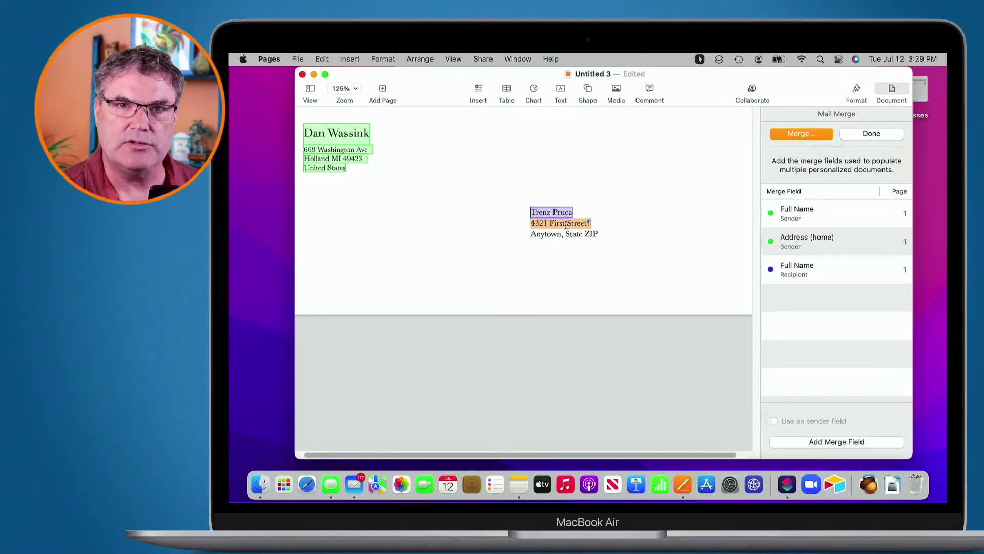
Step: Tag the recipient's '4321 First Street' line as a Street (home) merge field
click(591, 224)
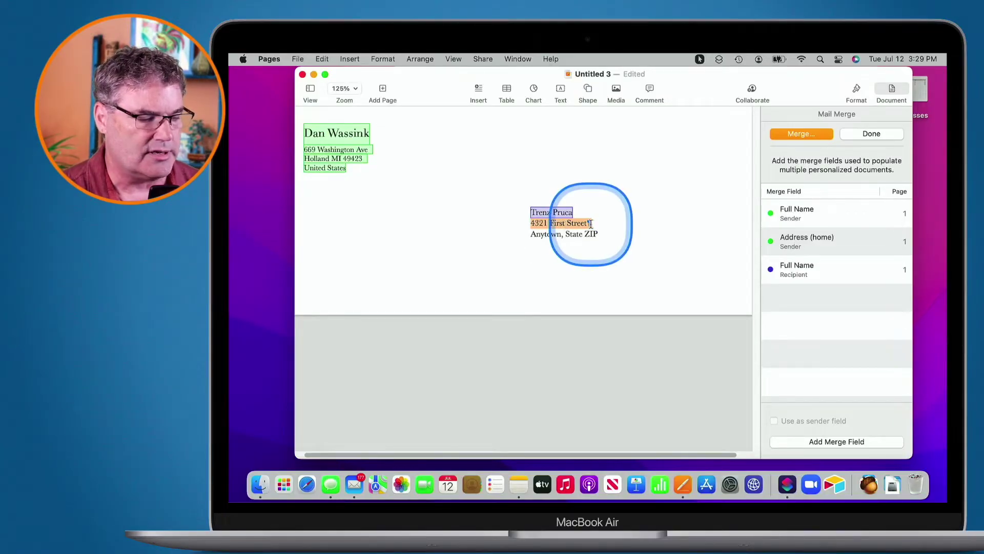
click(554, 222)
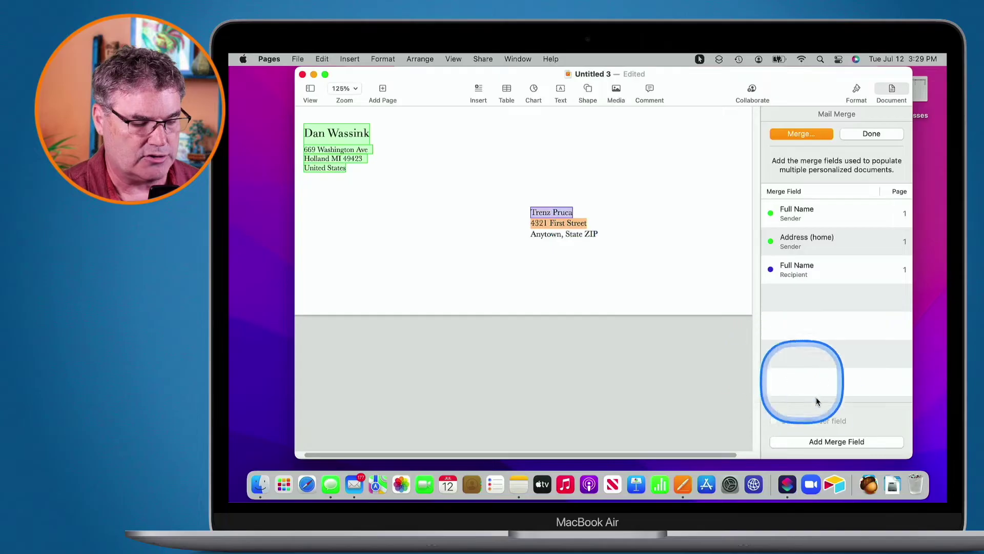
click(821, 442)
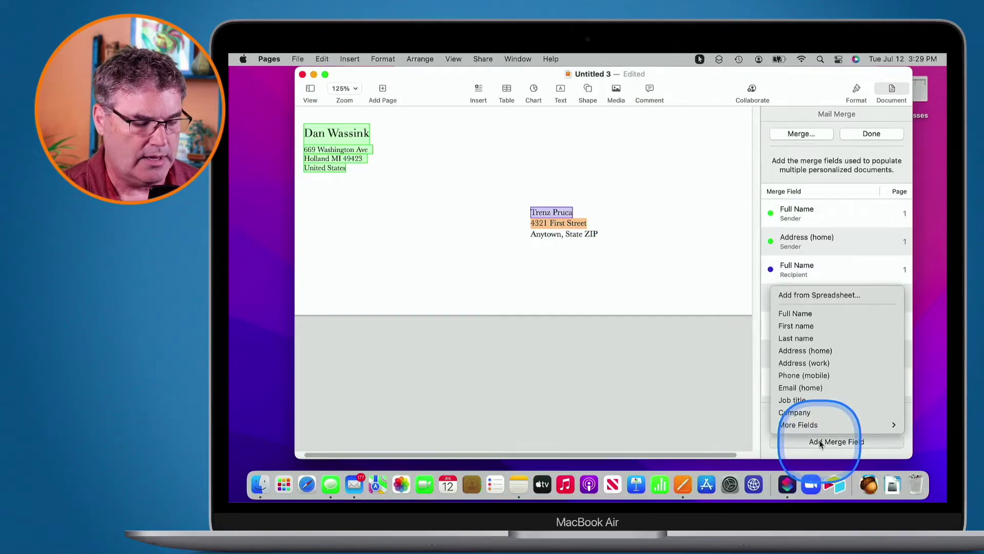
mouse_move(796, 424)
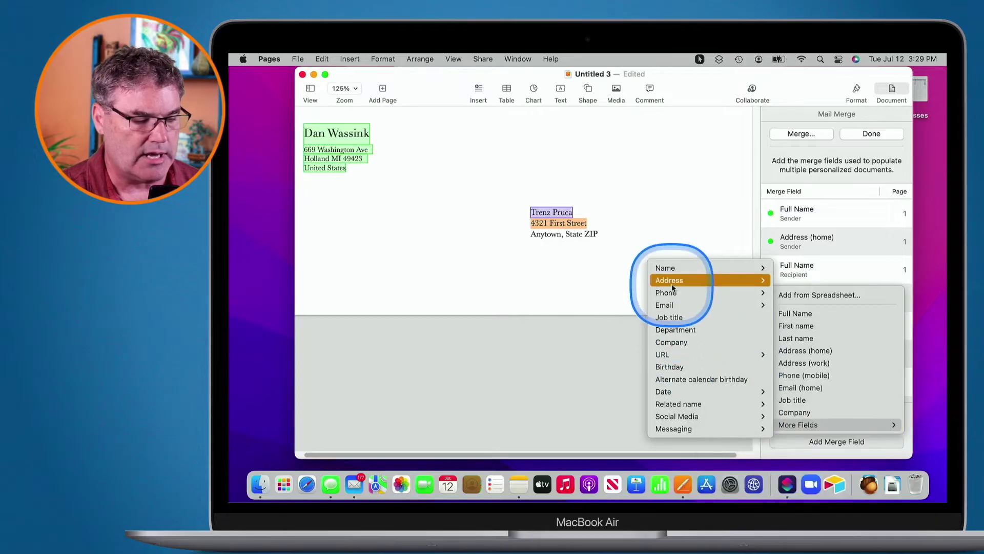
mouse_move(672, 284)
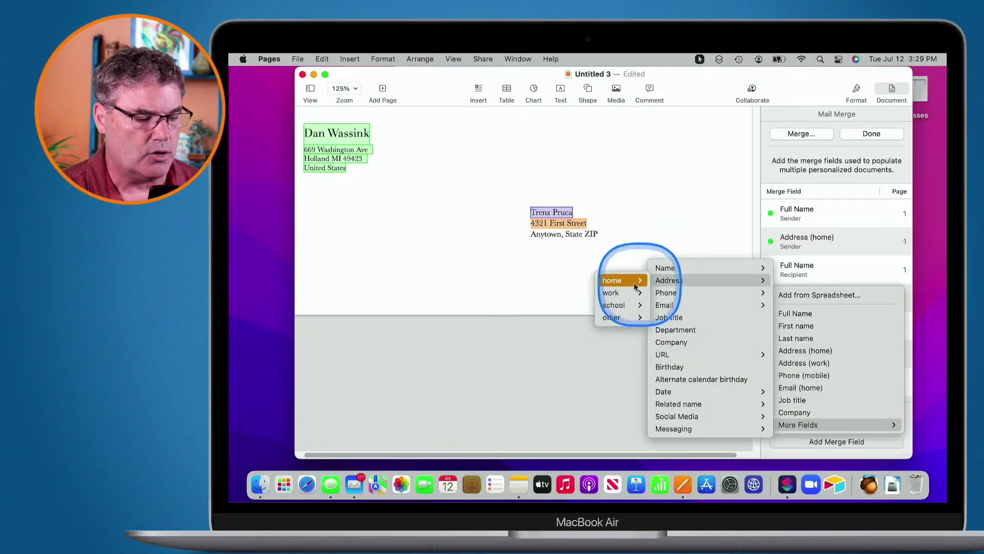
mouse_move(623, 281)
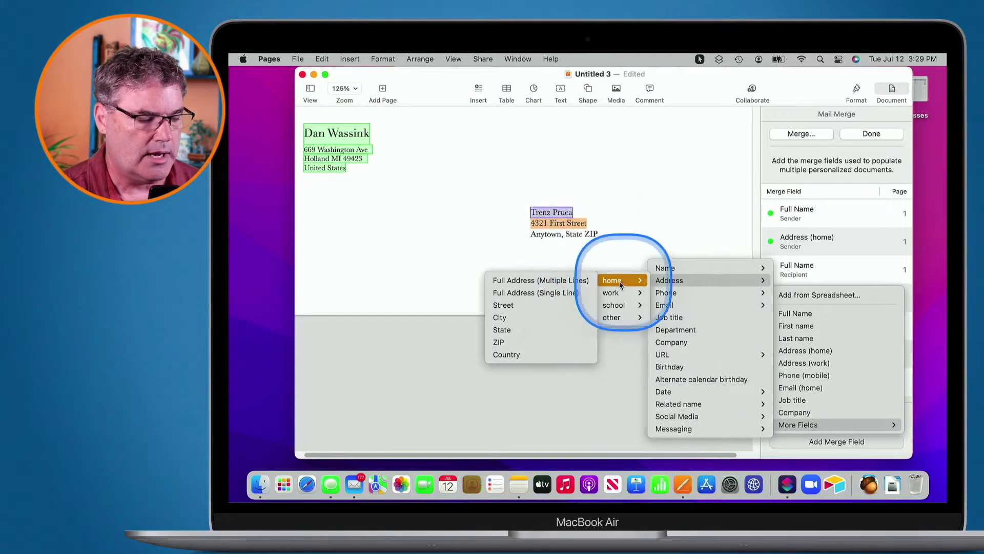
click(514, 307)
double_click(548, 235)
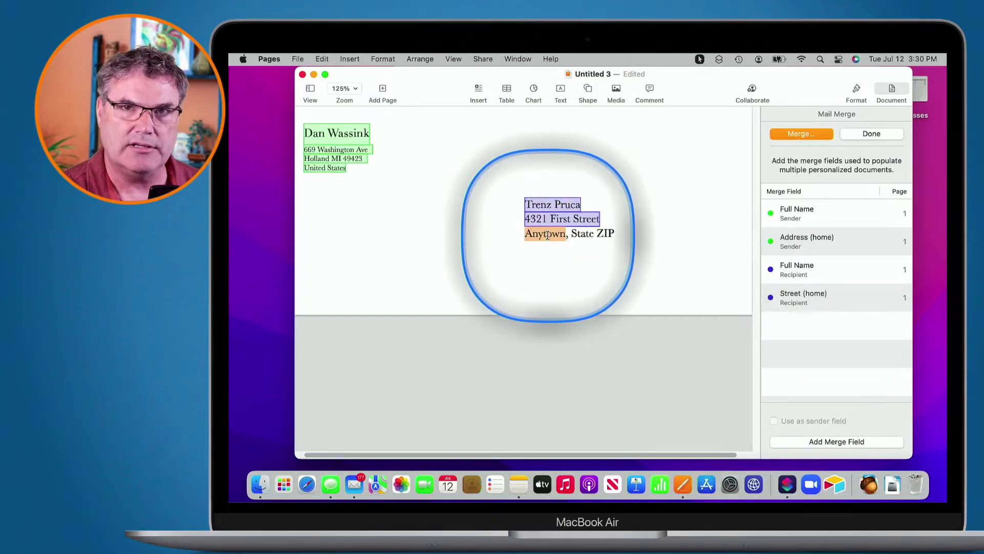
Step: Swap Anytown for the City (home) merge field and State for the State (home) field
click(836, 442)
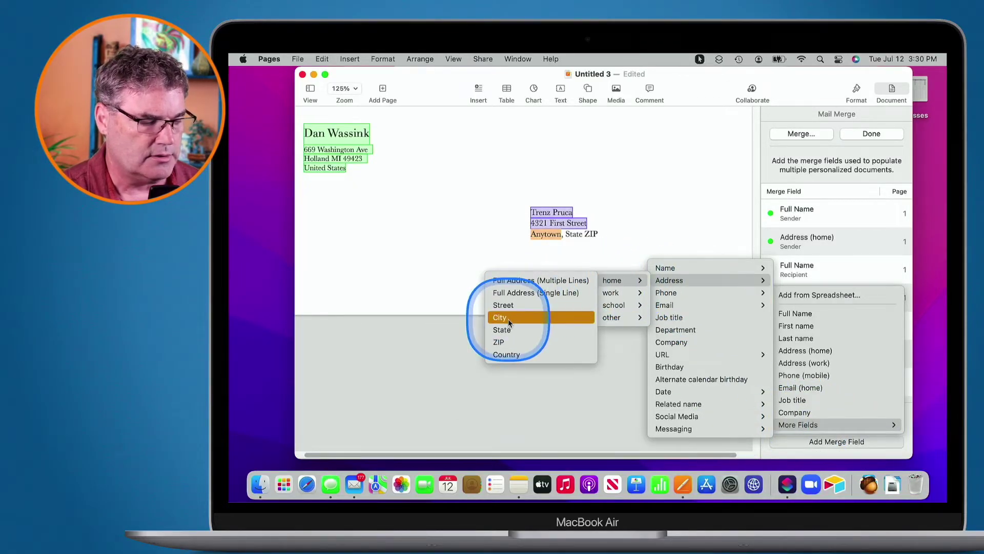
click(509, 318)
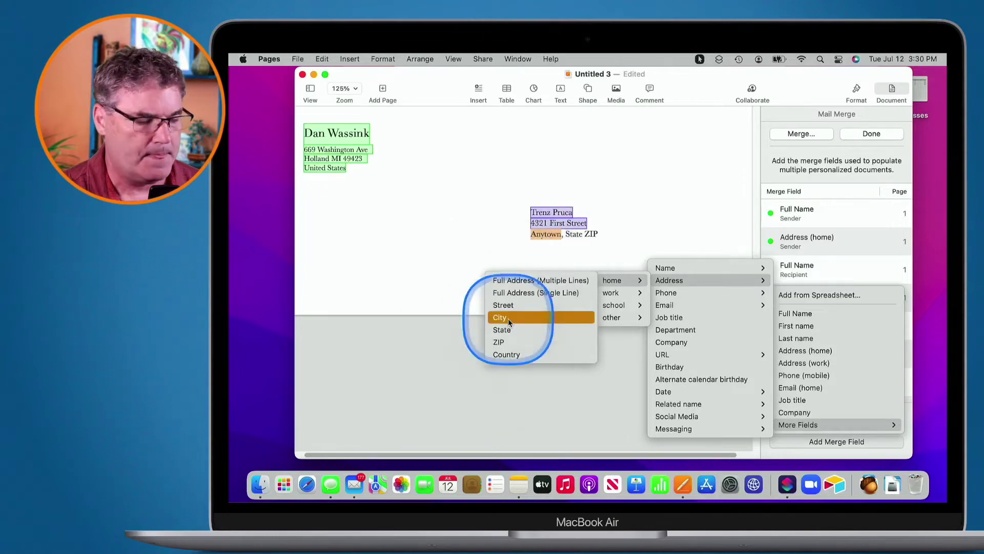
double_click(576, 236)
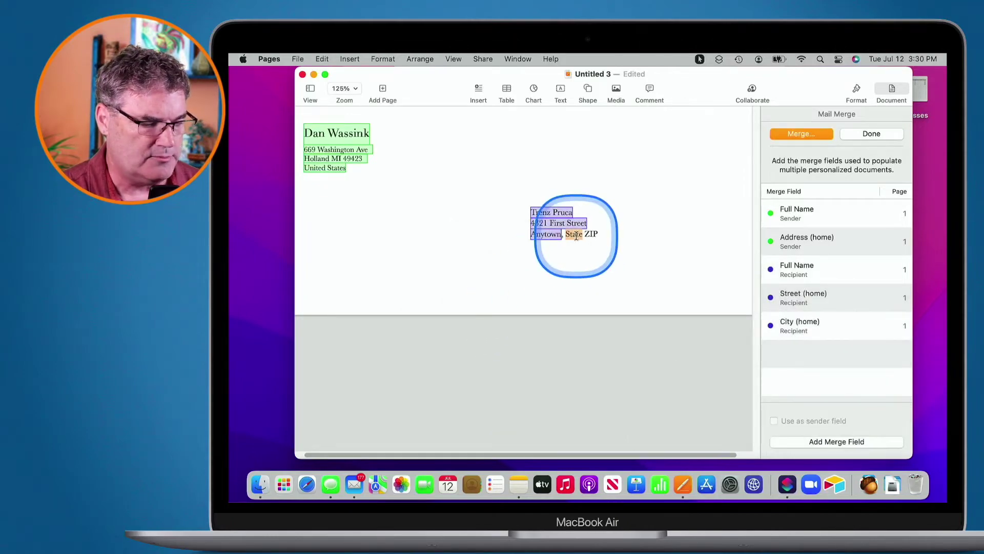
click(813, 441)
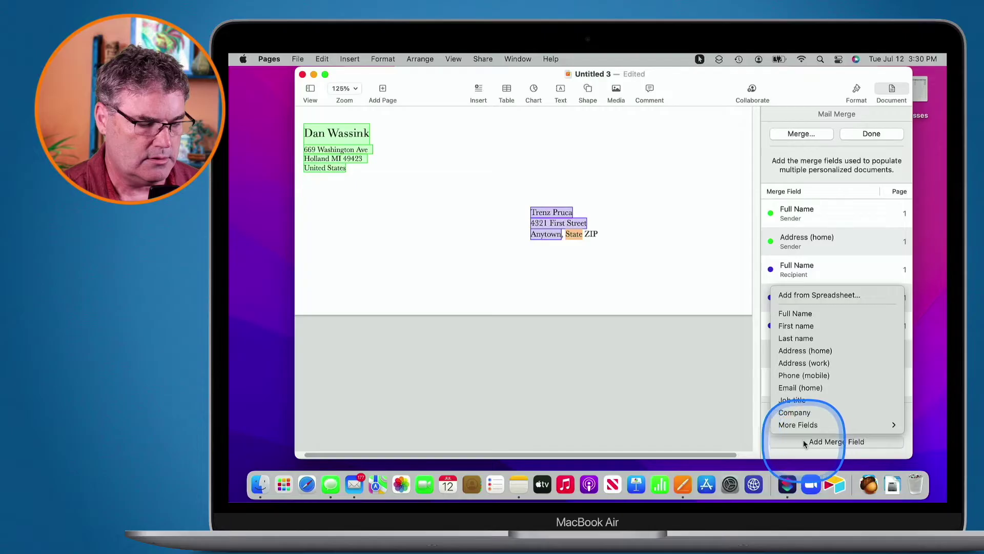
mouse_move(801, 425)
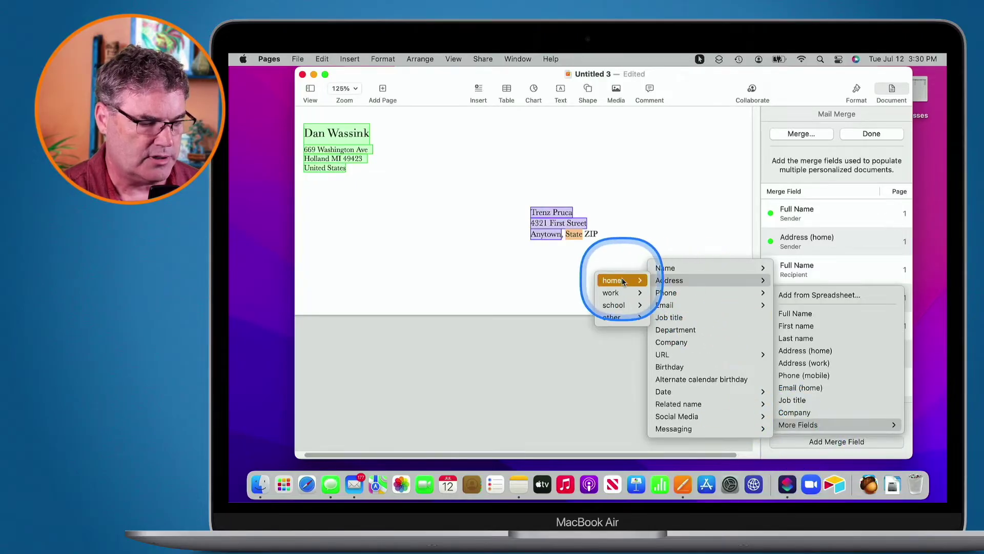
mouse_move(618, 281)
click(510, 331)
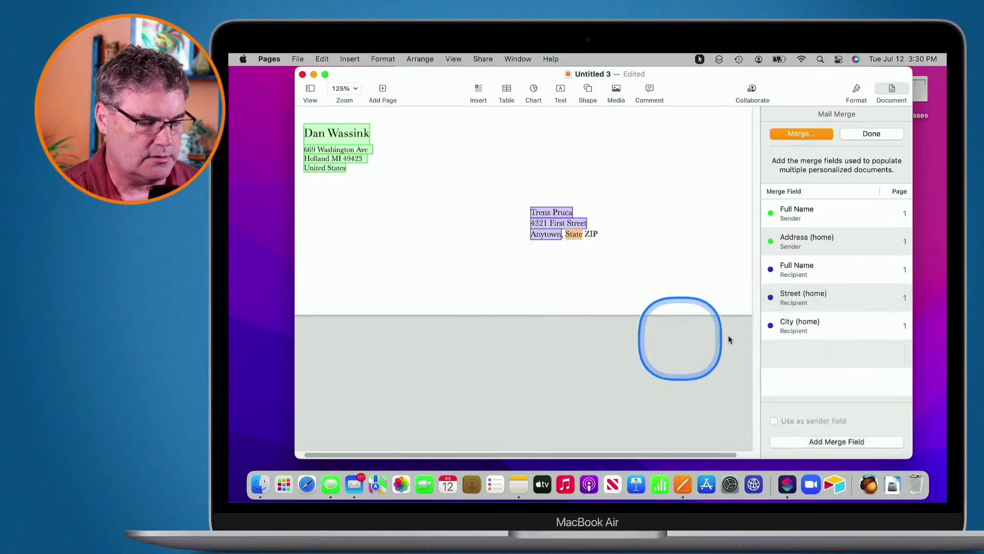
Step: Select ZIP and bring up the home address fields under More Fields > Address
double_click(592, 234)
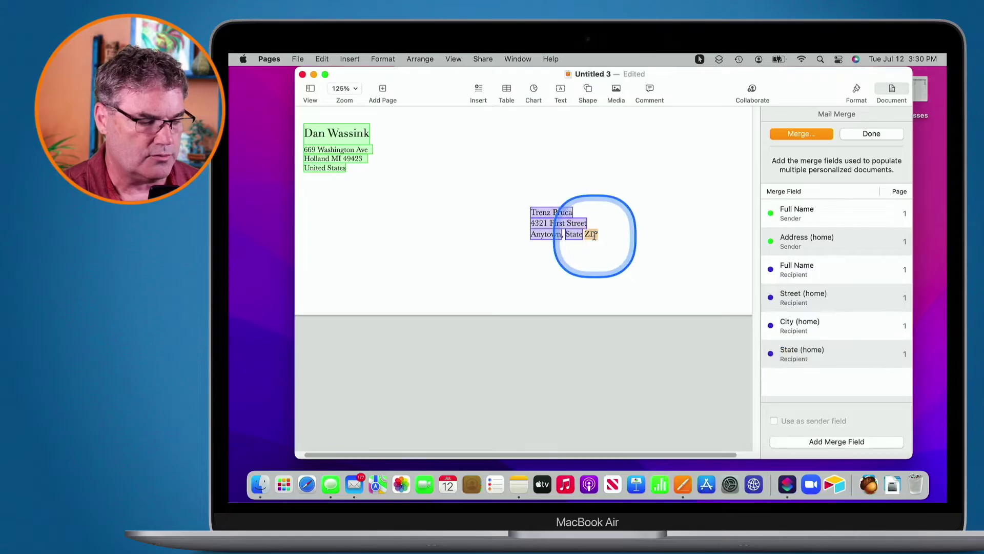
click(822, 441)
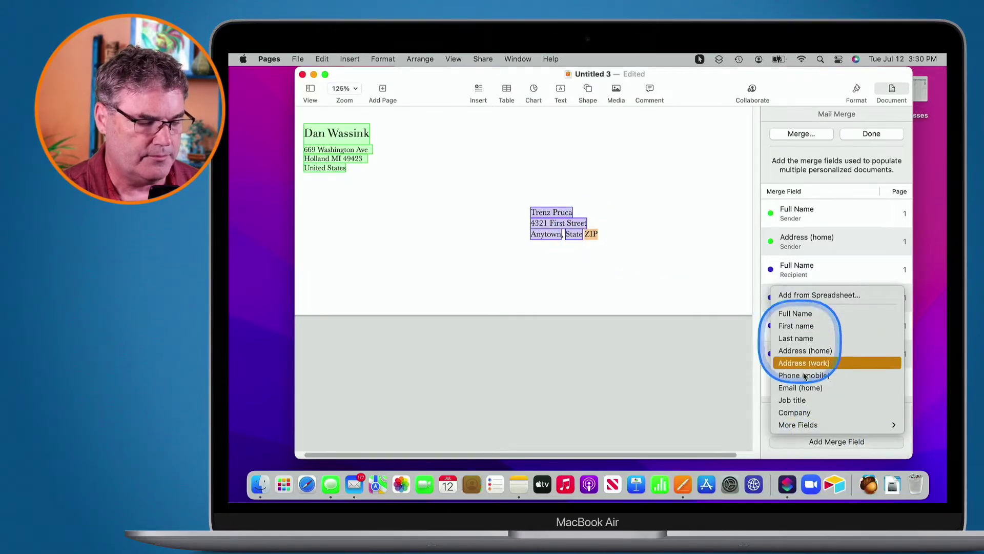
mouse_move(786, 423)
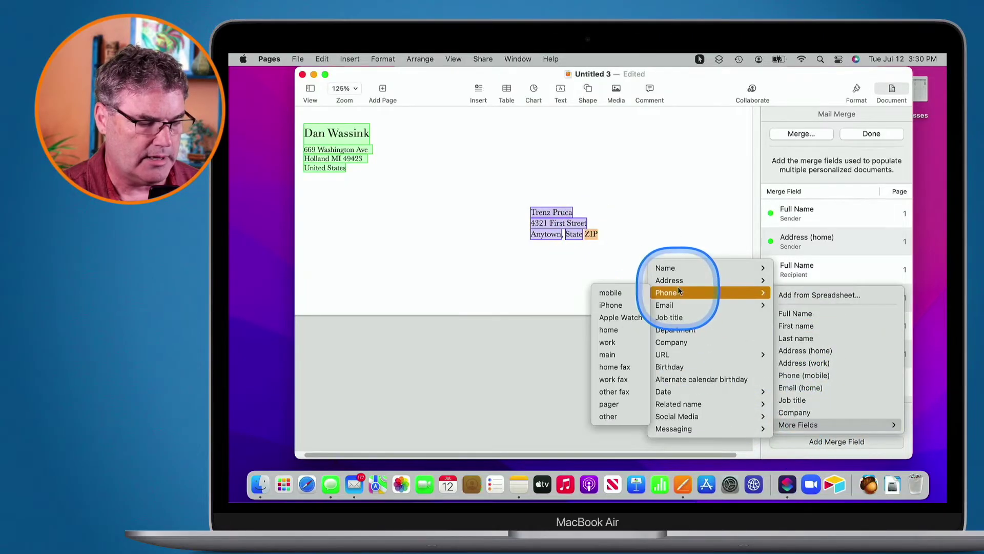
mouse_move(667, 280)
mouse_move(613, 279)
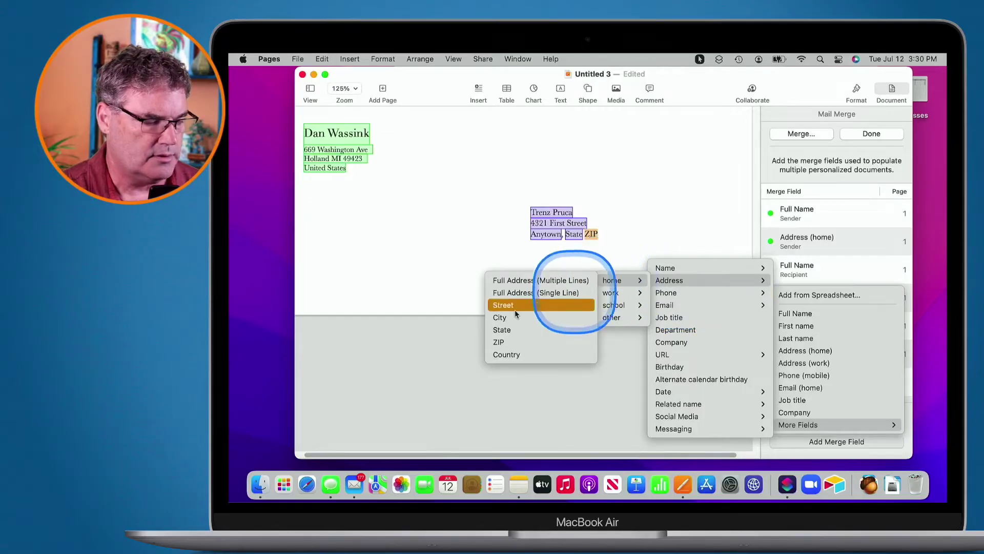